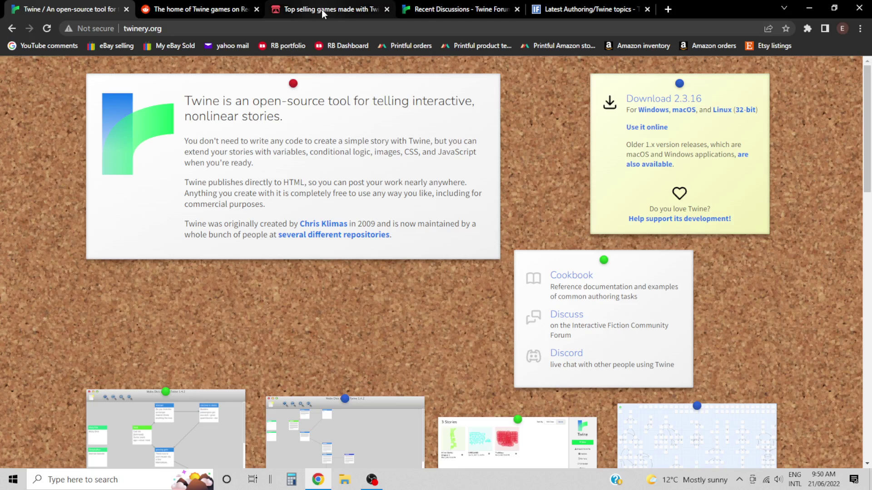
Step: Look through itch.io's list of top-selling games made with Twine and close that page
click(321, 9)
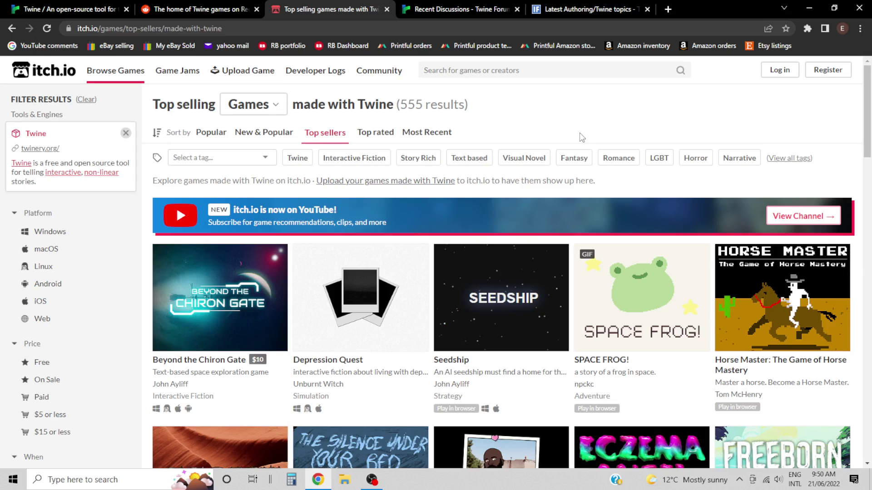
scroll(627, 273, down, 10)
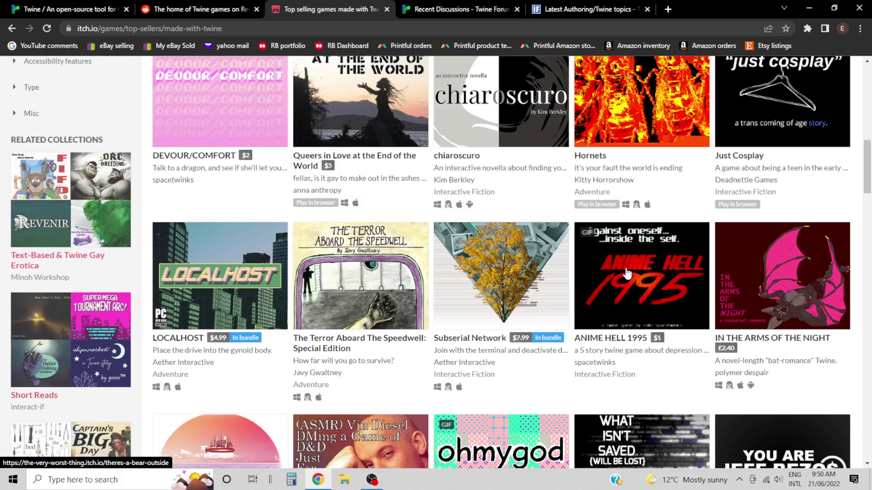
scroll(626, 272, up, 5)
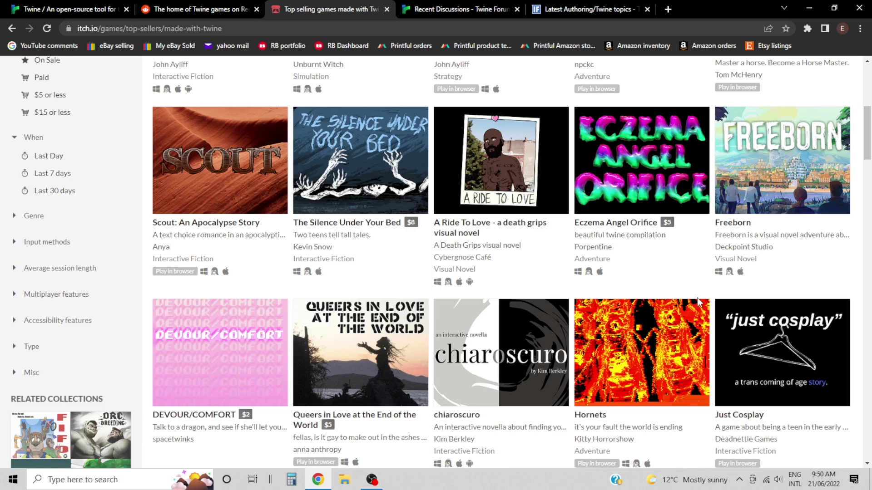
scroll(697, 298, up, 4)
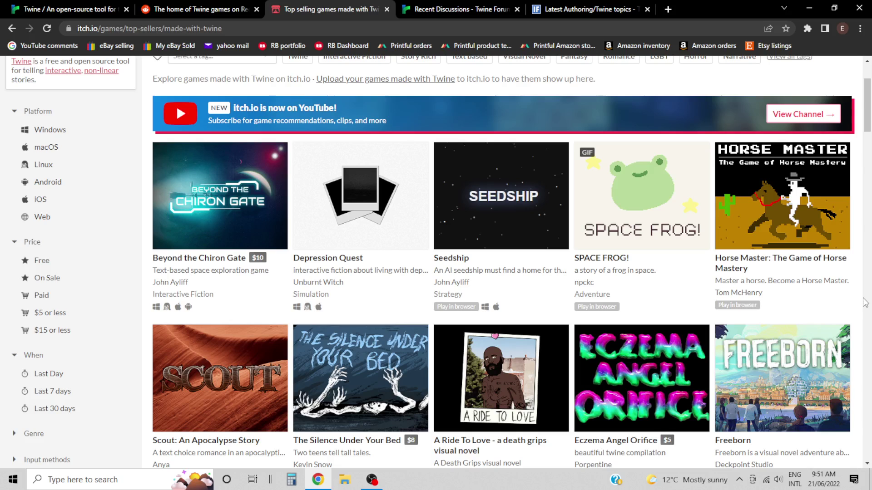
scroll(865, 303, down, 6)
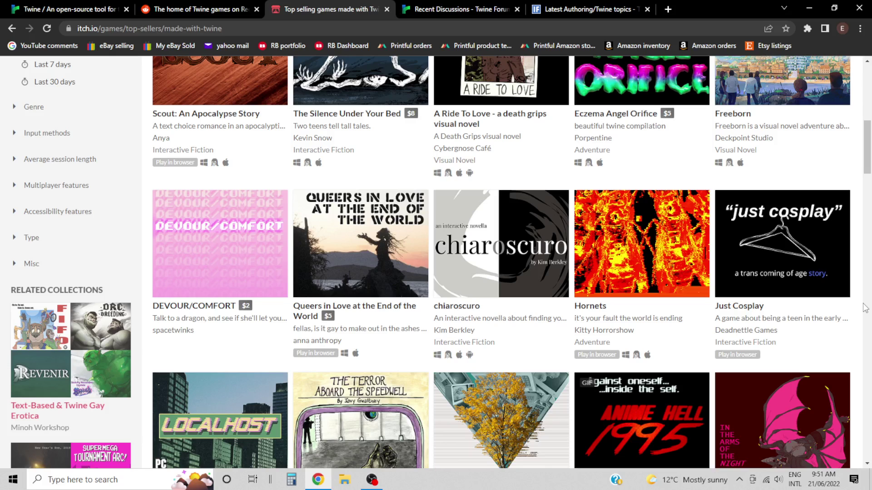
scroll(865, 308, down, 1)
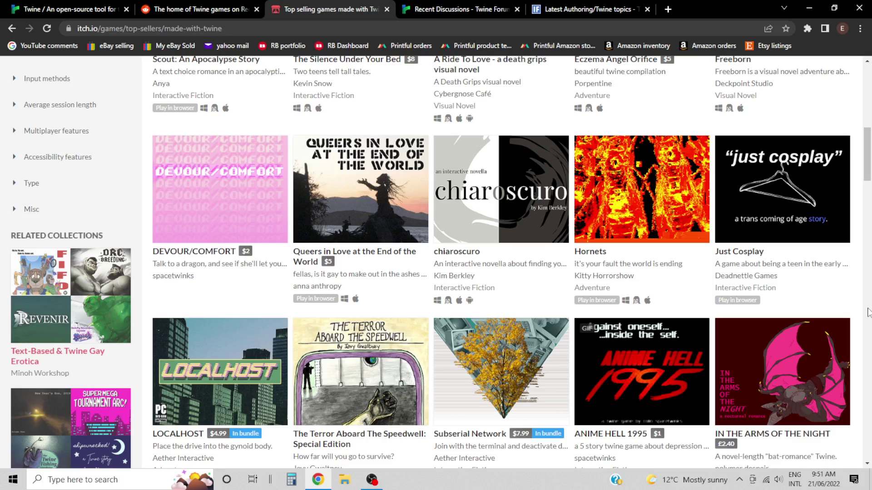
scroll(867, 313, up, 8)
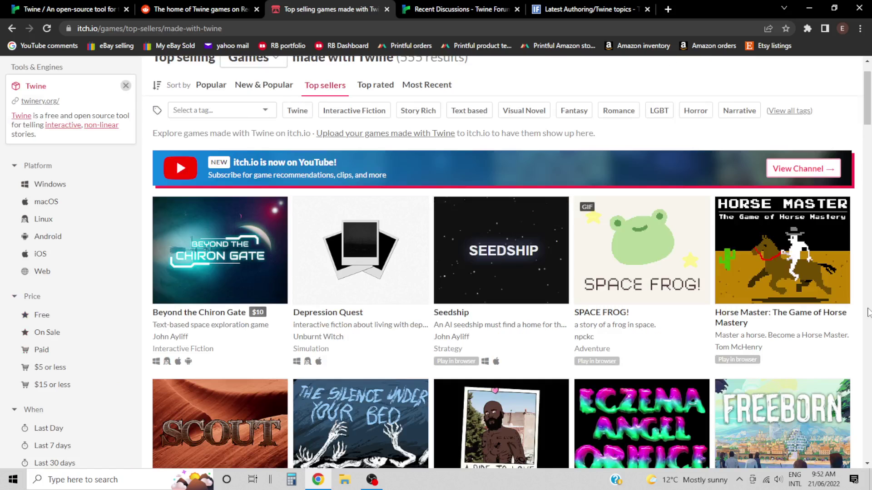
scroll(867, 312, up, 1)
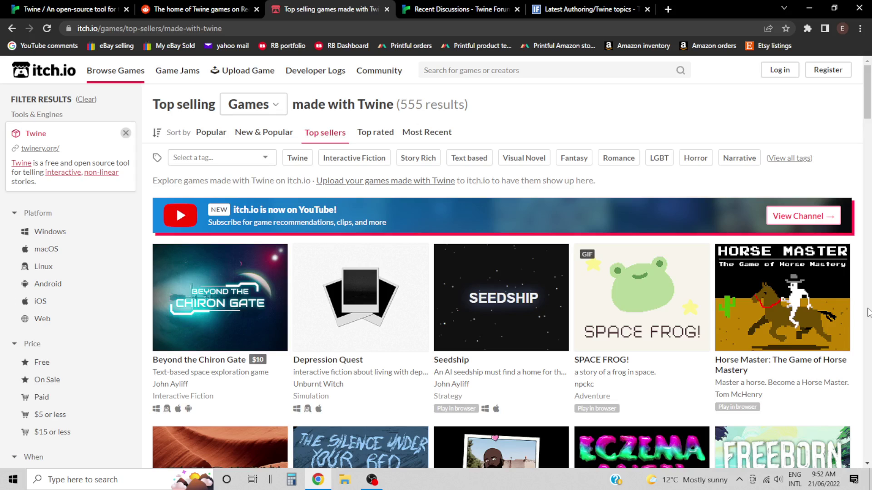
key(ctrl+w)
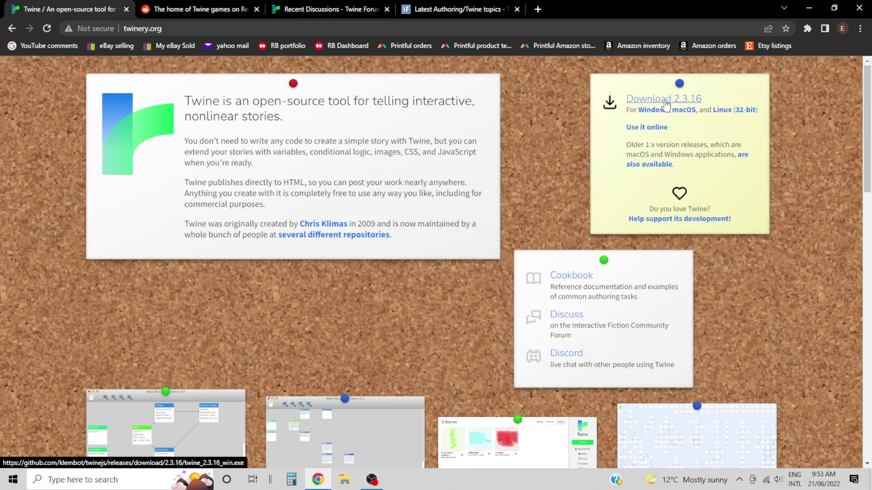
click(126, 10)
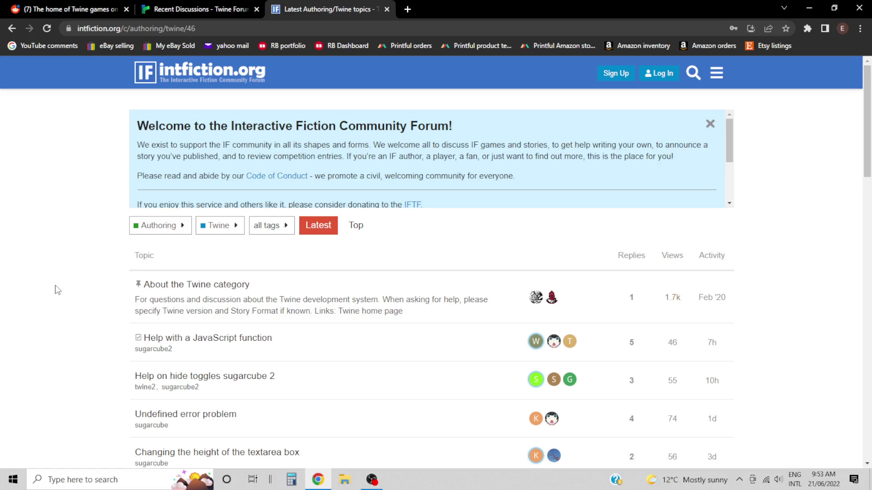
click(278, 29)
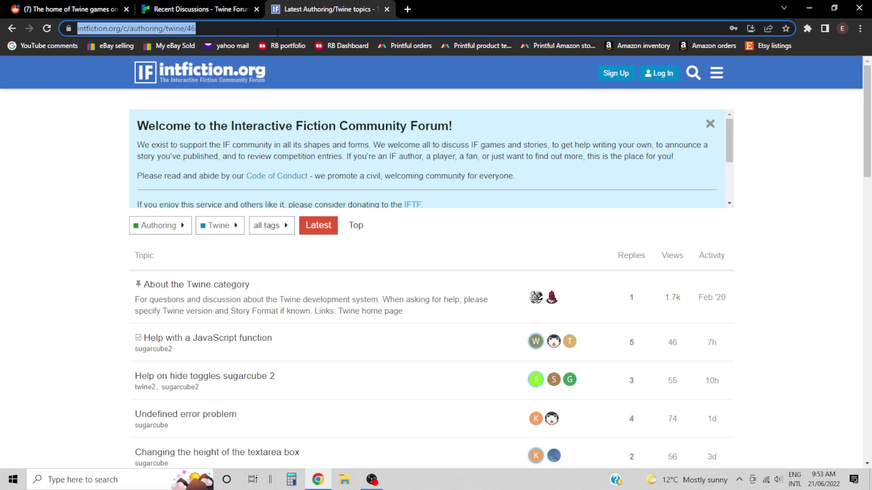
text(https://www.reddit.com/r/twinegames)
key(Return)
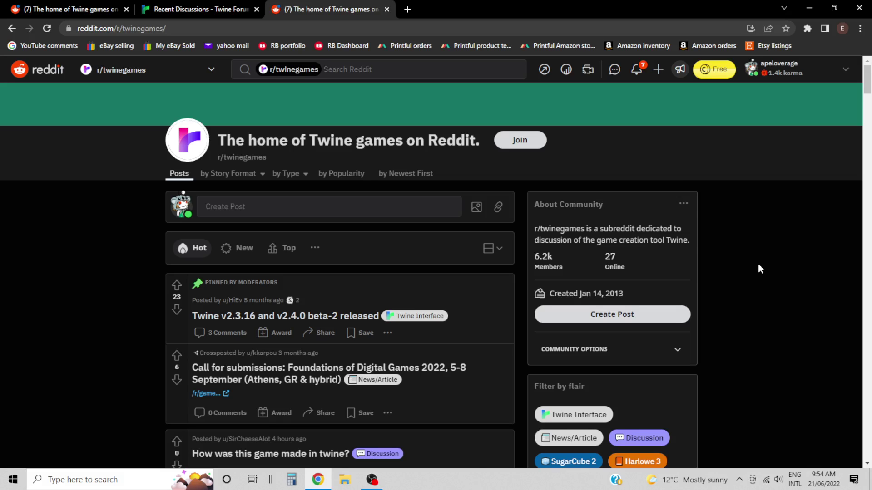
scroll(759, 267, down, 10)
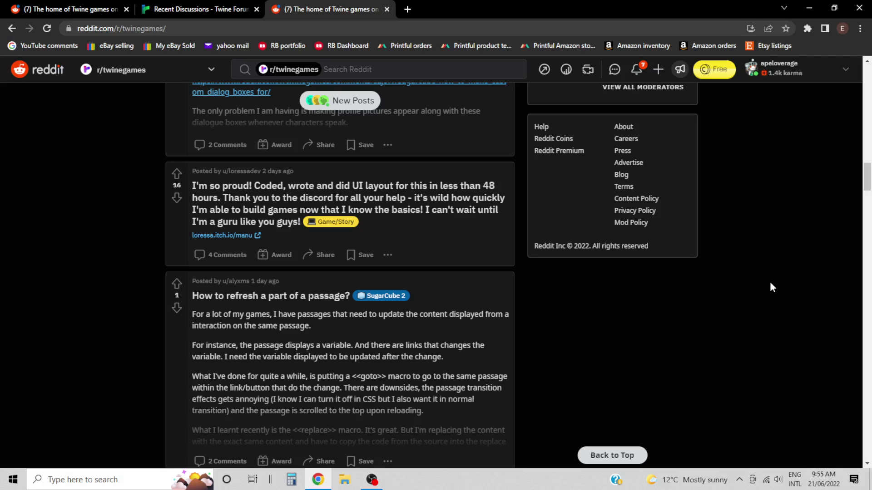
key(Home)
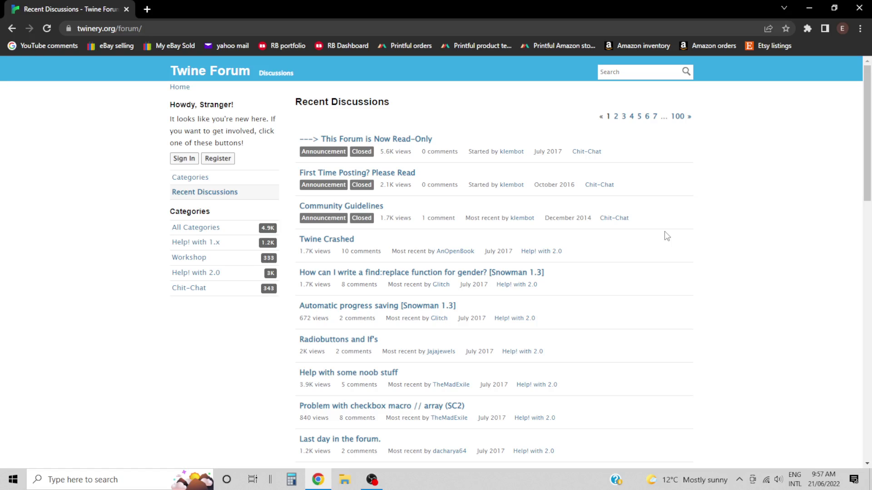
click(860, 9)
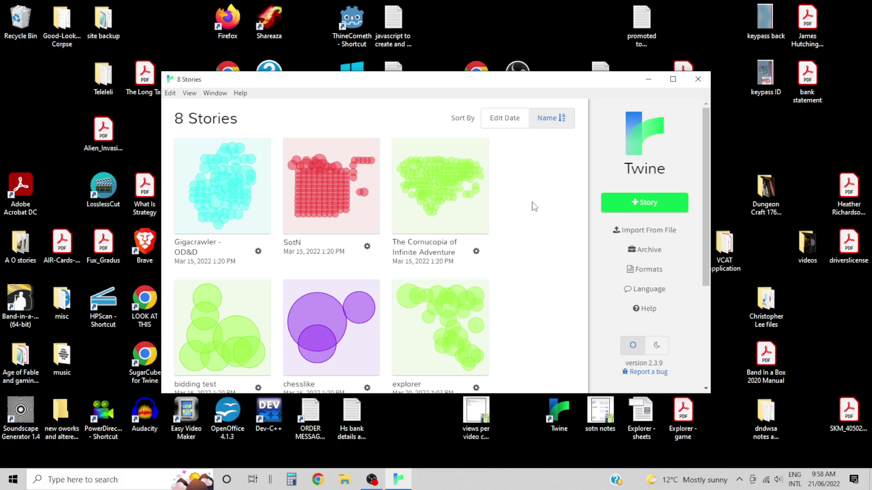
Step: In Twine, look over the existing stories and add a new story named "Cross the Bridge"
scroll(296, 223, down, 3)
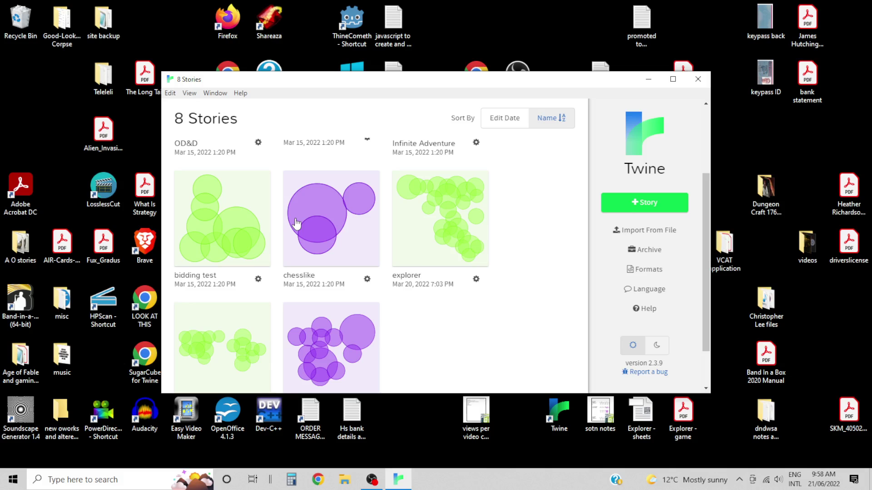
scroll(296, 223, up, 3)
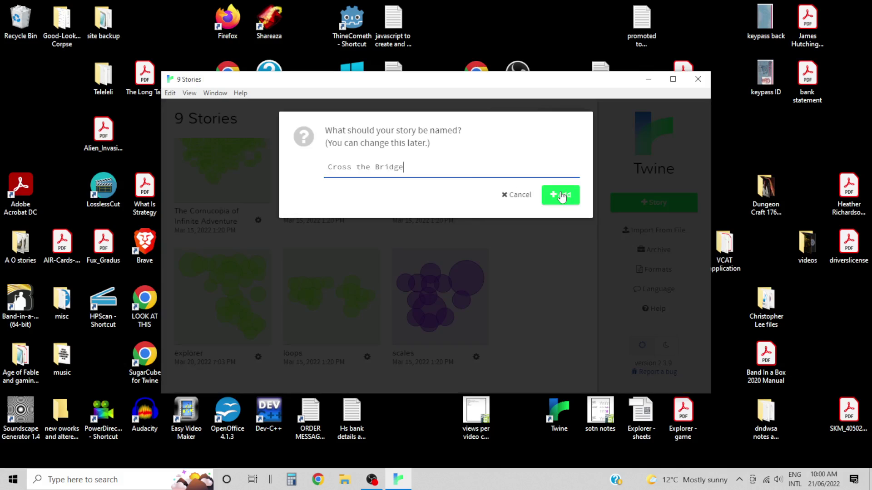
click(563, 196)
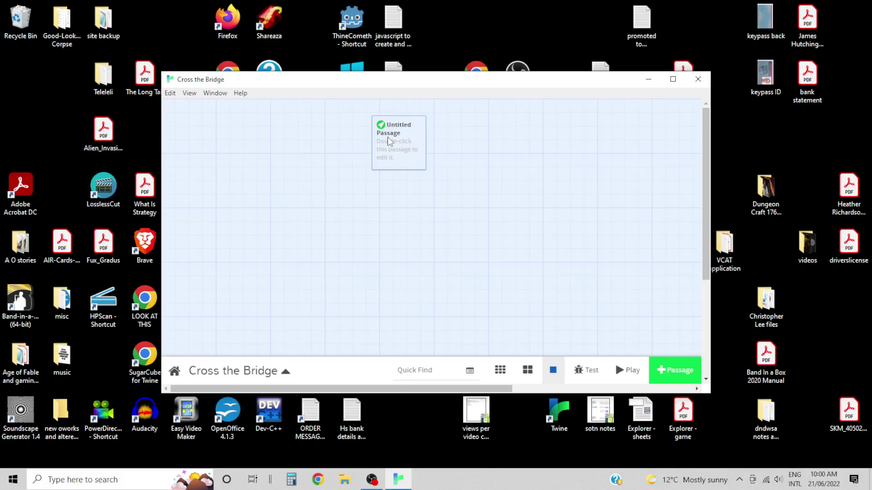
Step: Set the story format of the new story to SugarCube 2.31.1
click(389, 142)
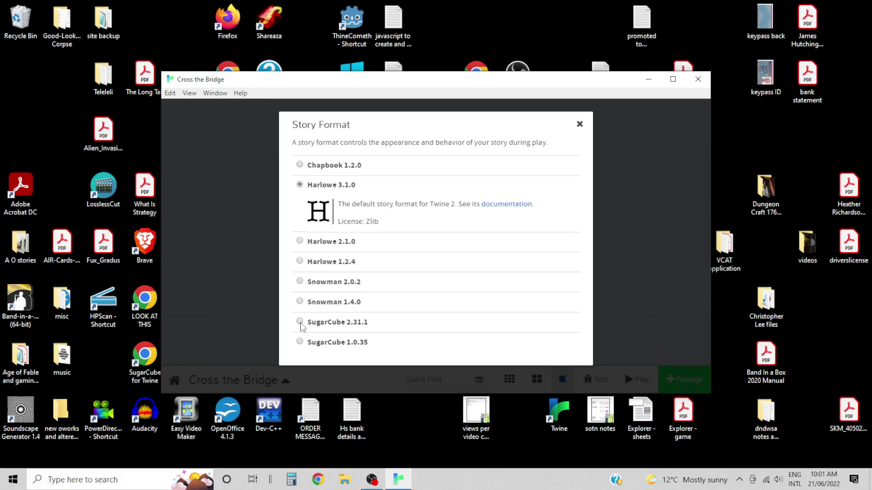
click(300, 323)
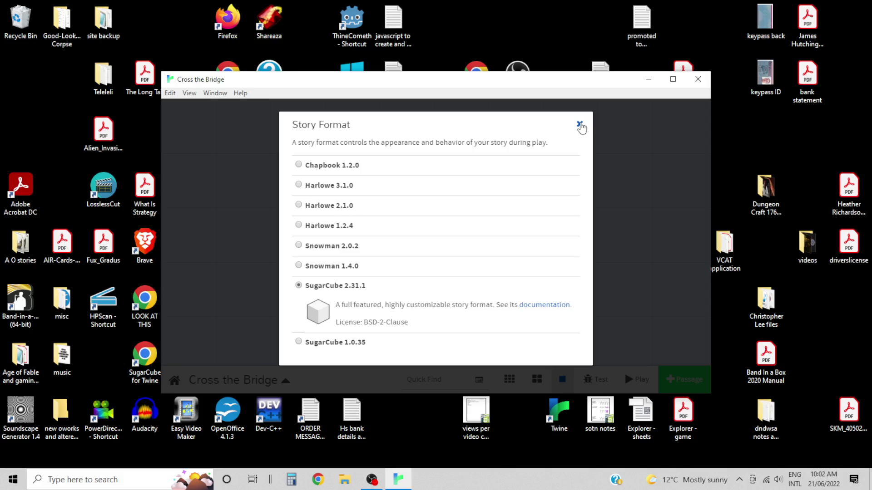
click(580, 124)
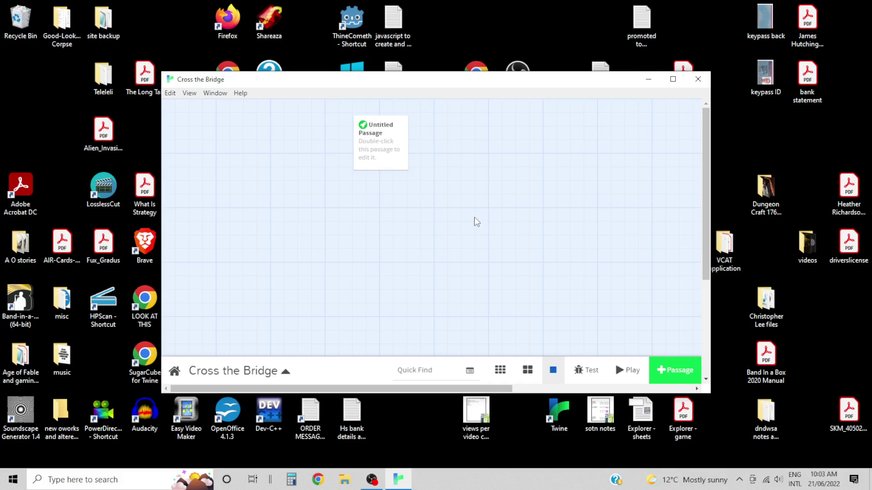
Step: Open the untitled passage for editing and rename it "Start"
click(377, 147)
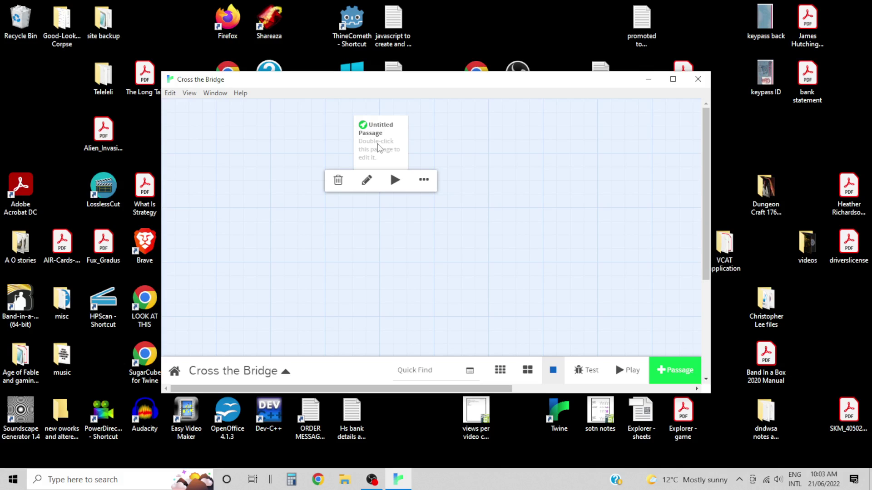
double_click(377, 148)
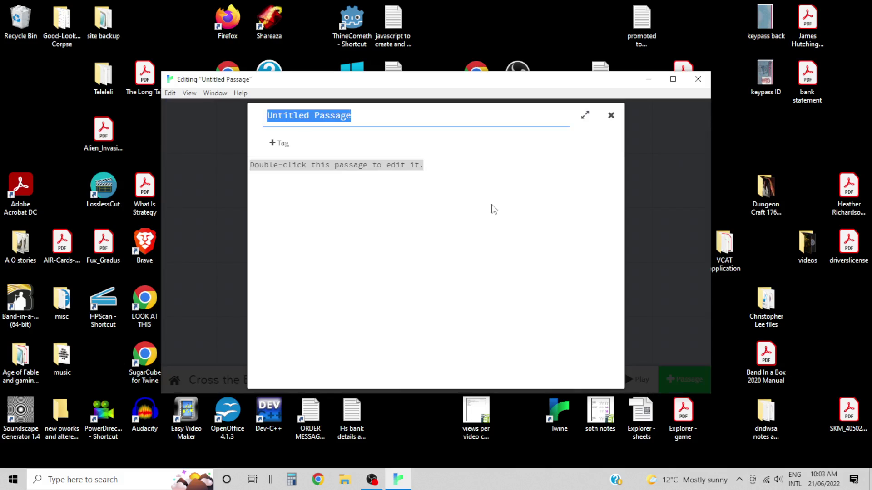
key(BackSpace)
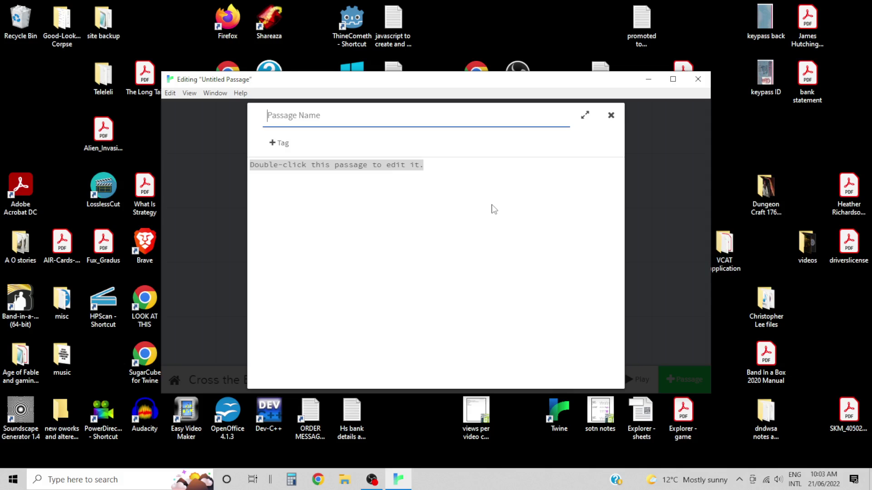
text(Start)
click(382, 226)
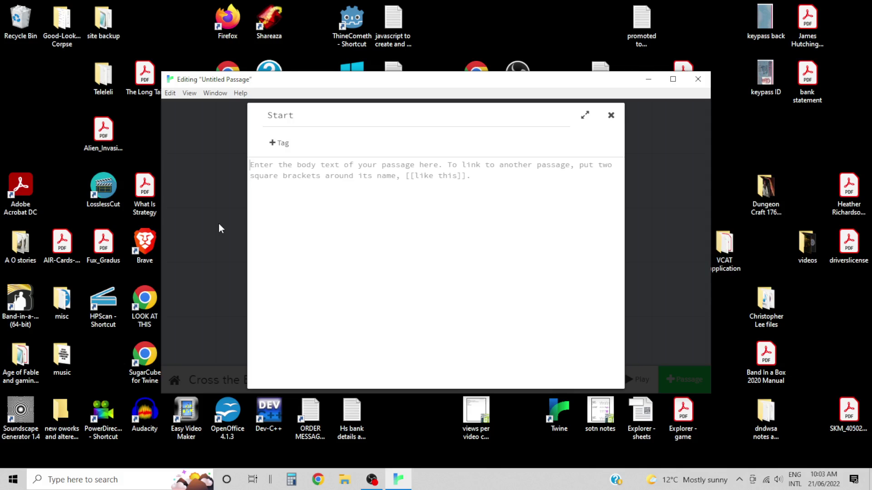
Step: Write "You are standing at one end of a bridge." as the opening text of the Start passage
text(You are standing at one end of a)
text(b4i)
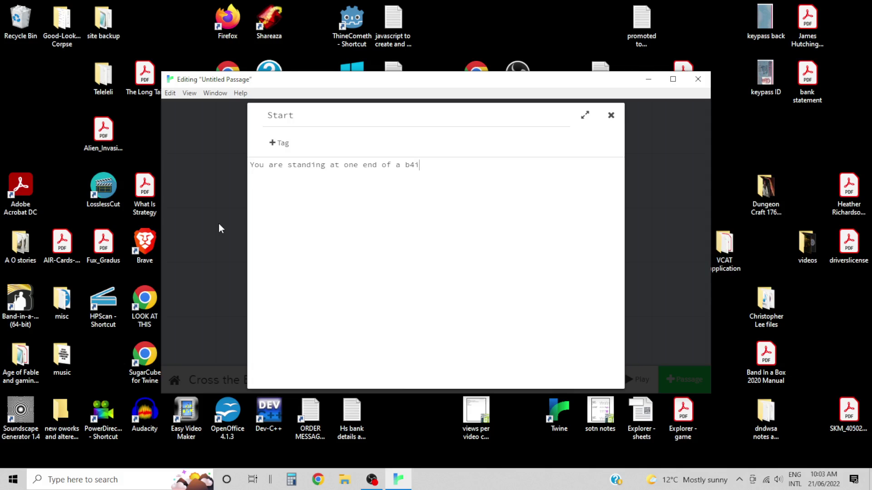
key(BackSpace)
key(BackSpace)
text(ridge.)
key(Return)
key(Return)
Step: Add the links [[Try to cross the bridge]] and [[Try to swim across the river]] on separate lines and close the passage
text([[Try to cross the bridge]])
key(Return)
key(Return)
text([[Try to swim across the rivber)
key(BackSpace)
key(BackSpace)
key(BackSpace)
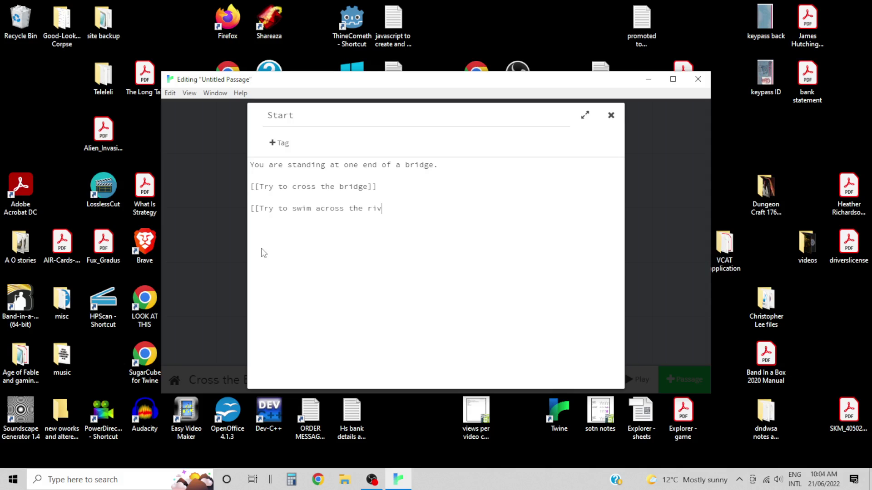
text(er]])
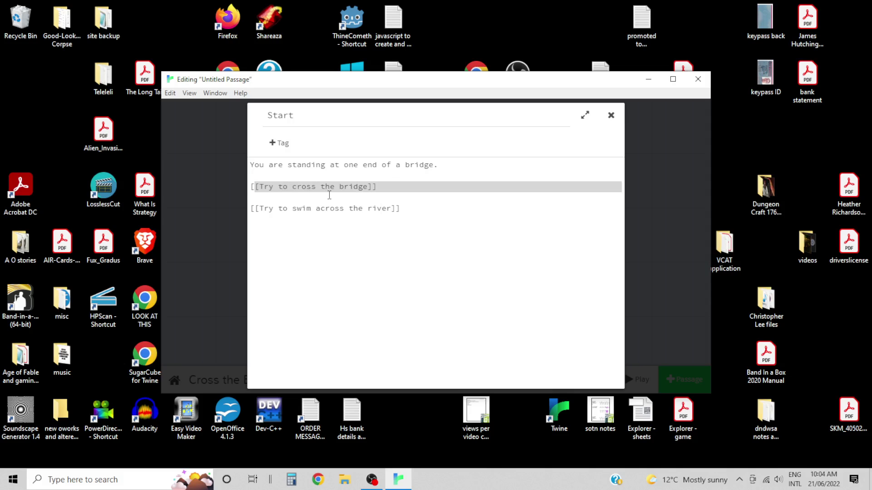
click(389, 181)
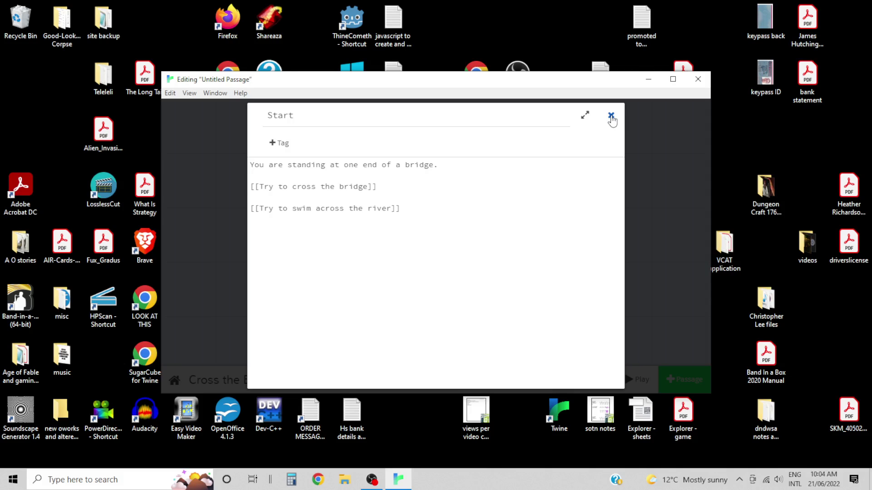
click(611, 116)
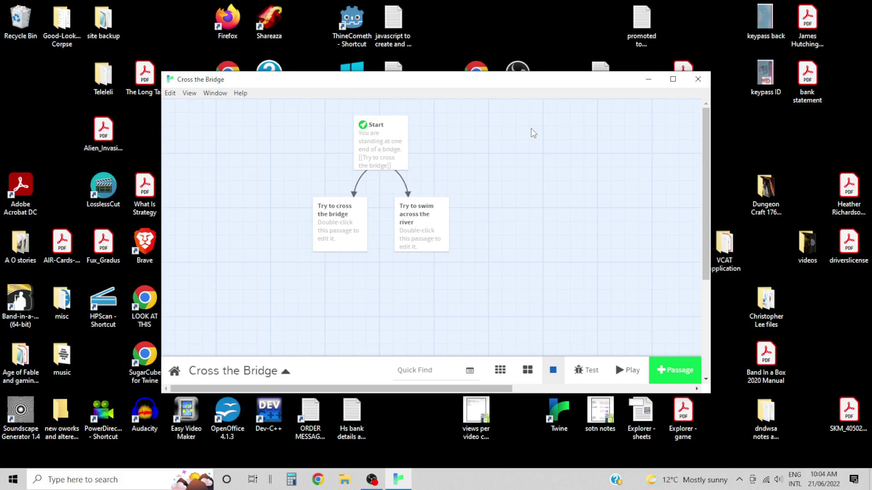
Step: Open the "Try to cross the bridge" passage for editing
mouse_move(381, 162)
click(431, 236)
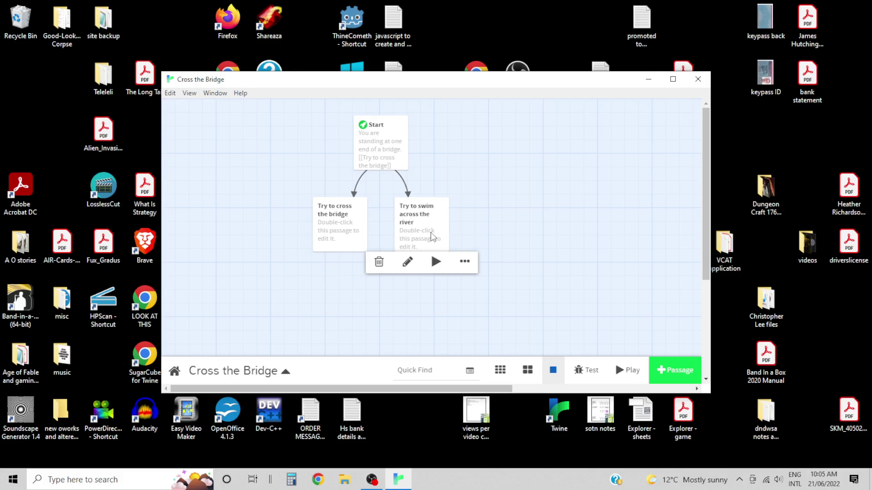
mouse_move(340, 228)
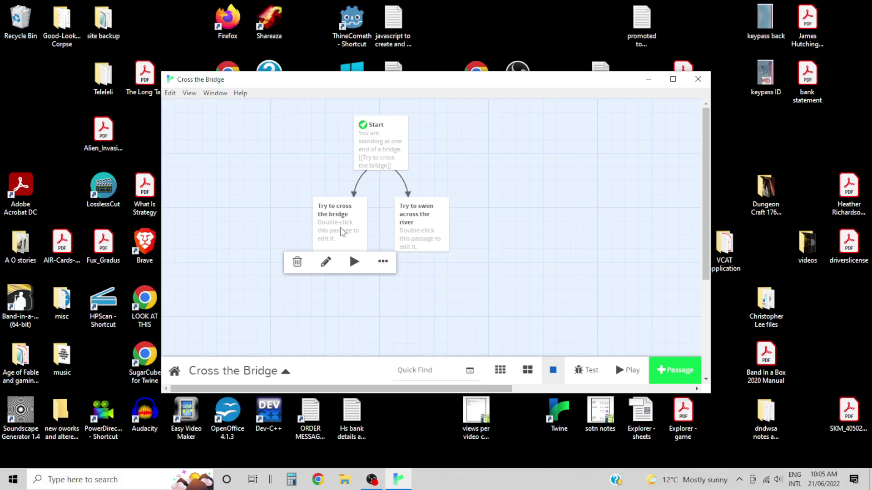
double_click(342, 232)
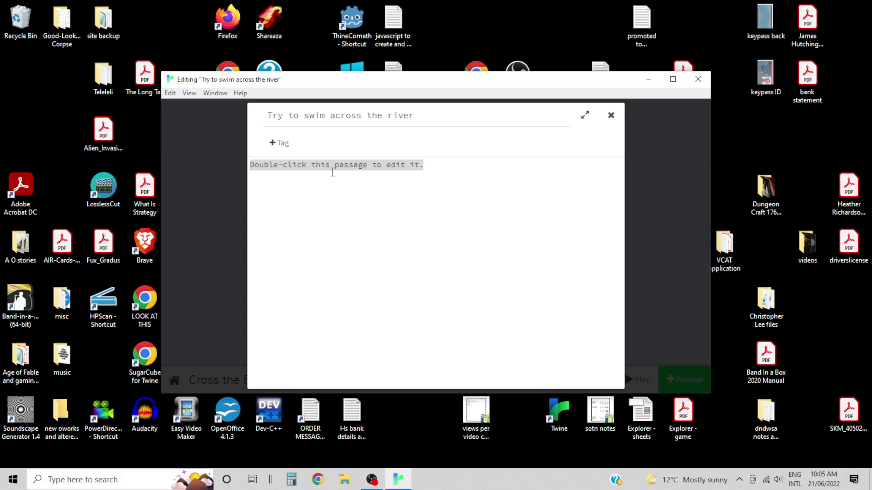
Step: Set the text of the "Try to swim across the river" passage to "You drown. You lose!" and close it
text(You drown. You lose!)
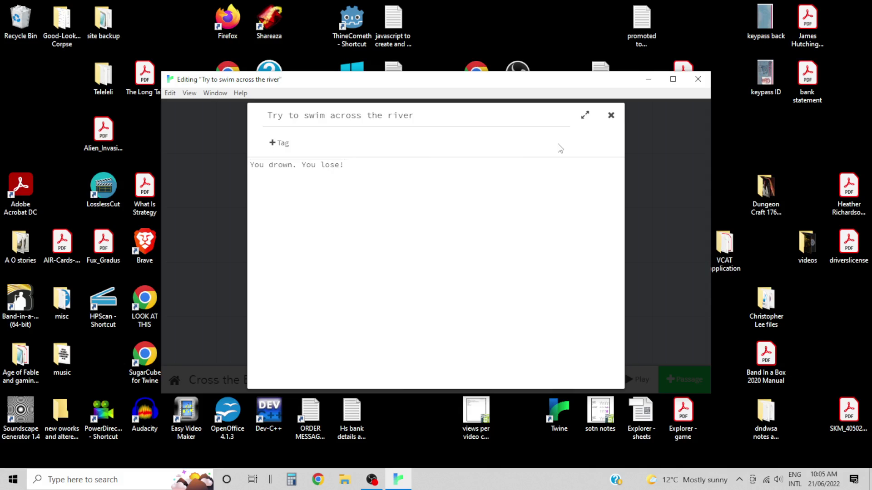
key(Escape)
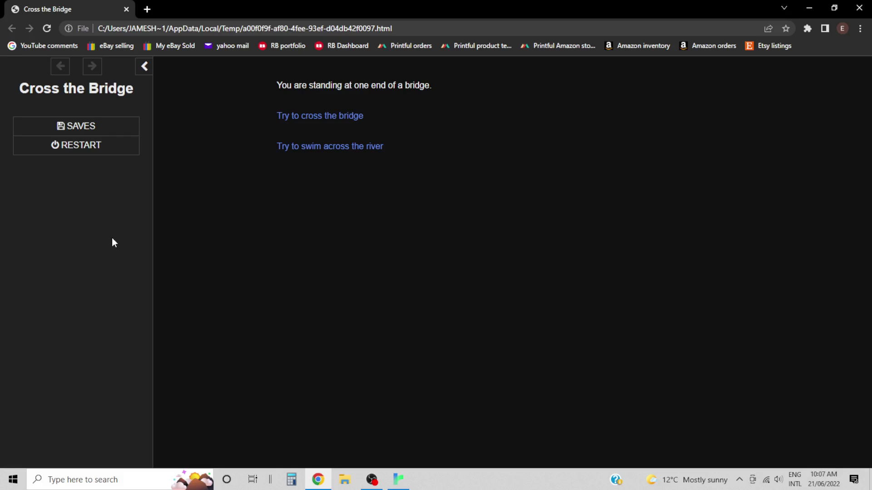
Step: Test the played story's sidebar by collapsing and restoring it, and restart the story from the beginning
click(144, 66)
click(9, 66)
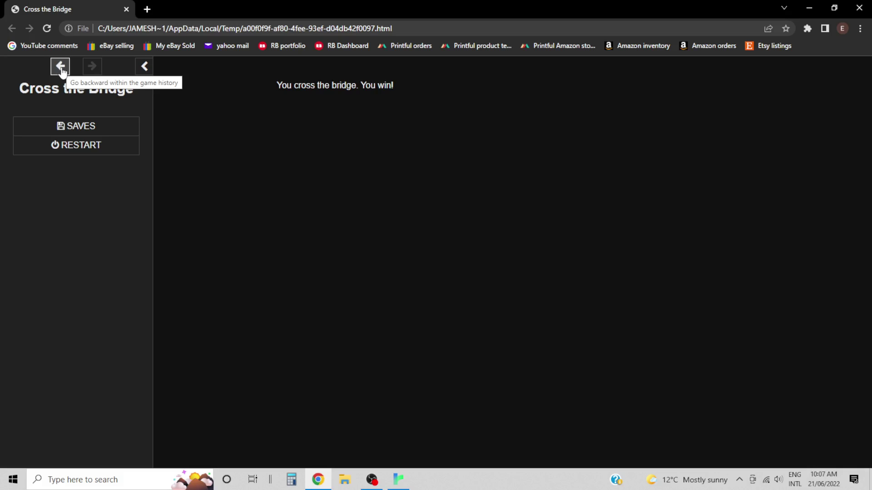
click(76, 144)
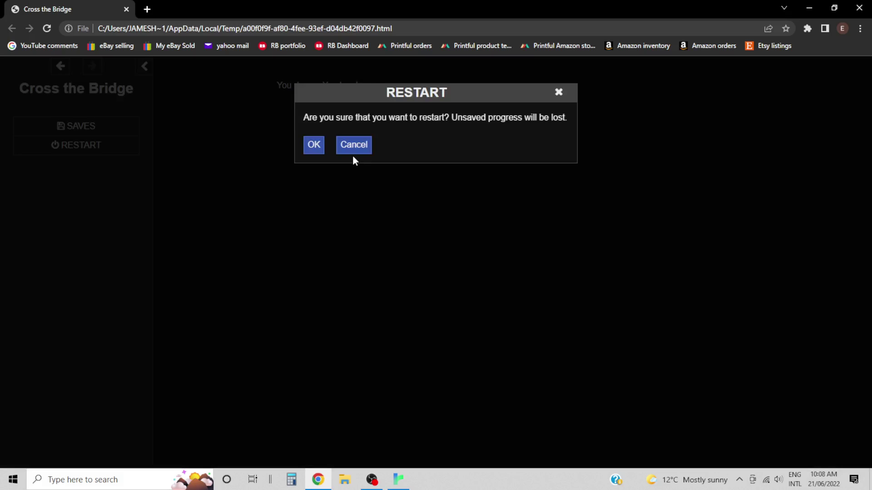
click(353, 153)
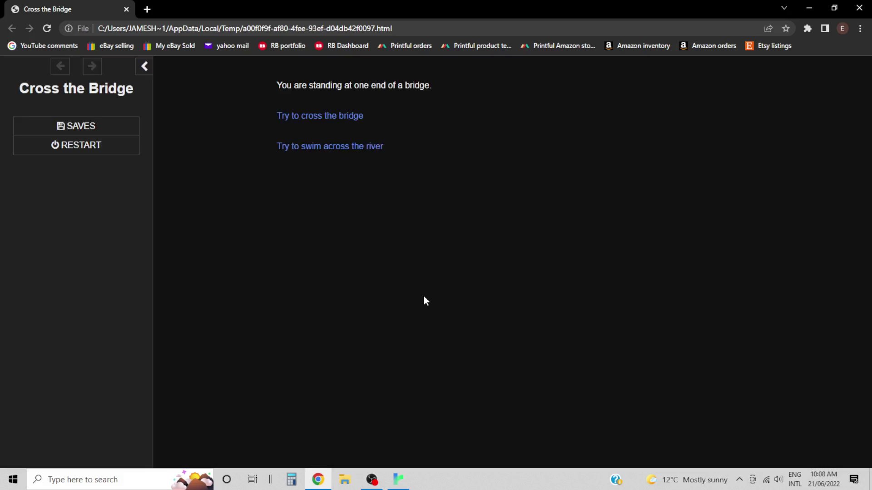